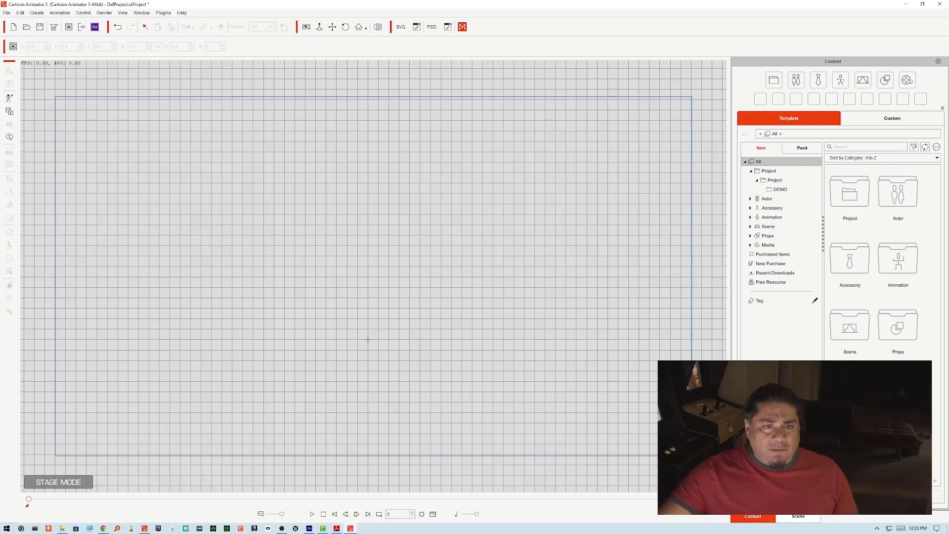
- Import the ball image onto the stage as a rigged prop and return from the composer to the stage
left_click_drag(129, 4, 192, 280)
left_click(514, 226)
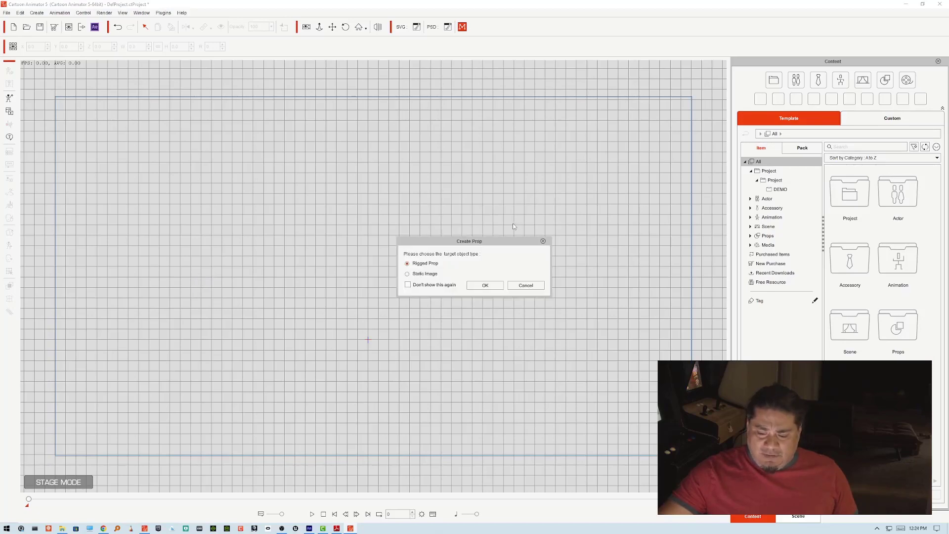
left_click(486, 287)
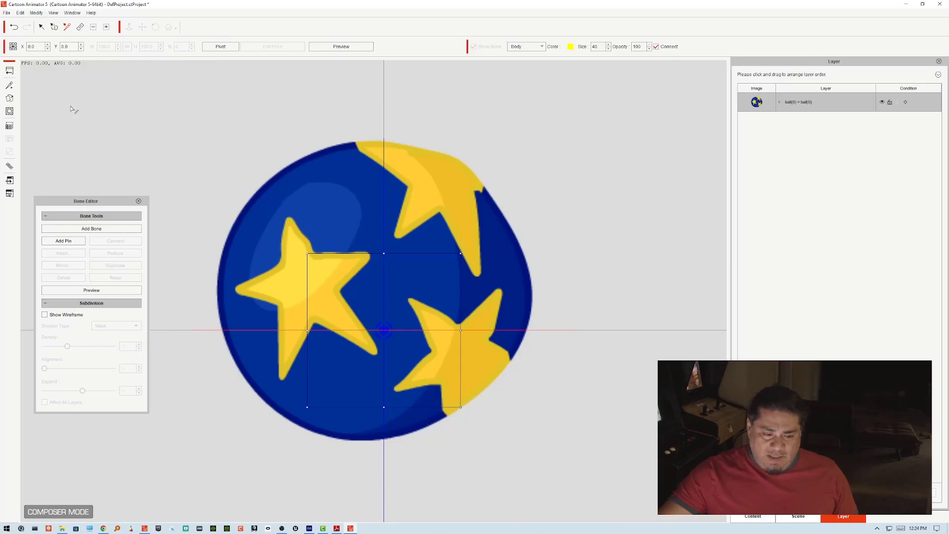
left_click(10, 71)
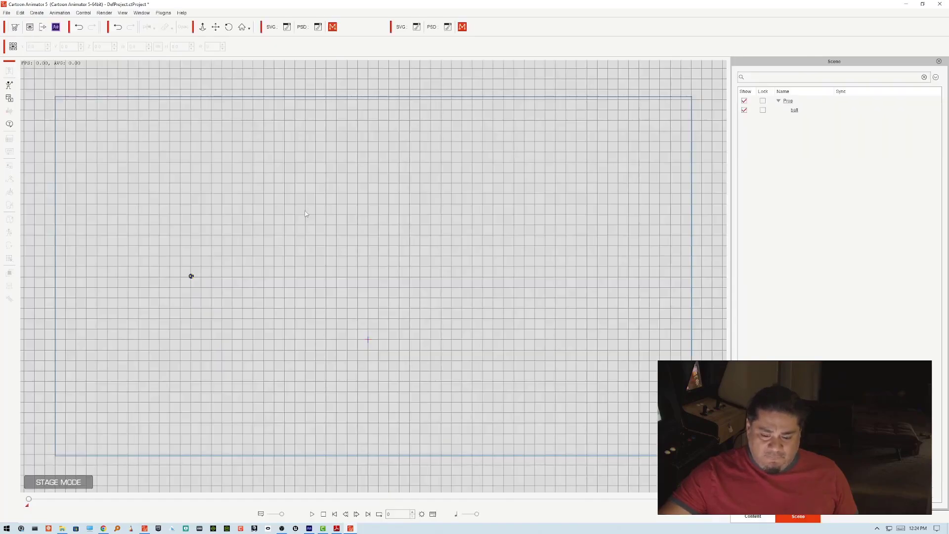
- Bring the tiny ball prop's Z depth to 3000 and scale it up slightly
left_click(191, 278)
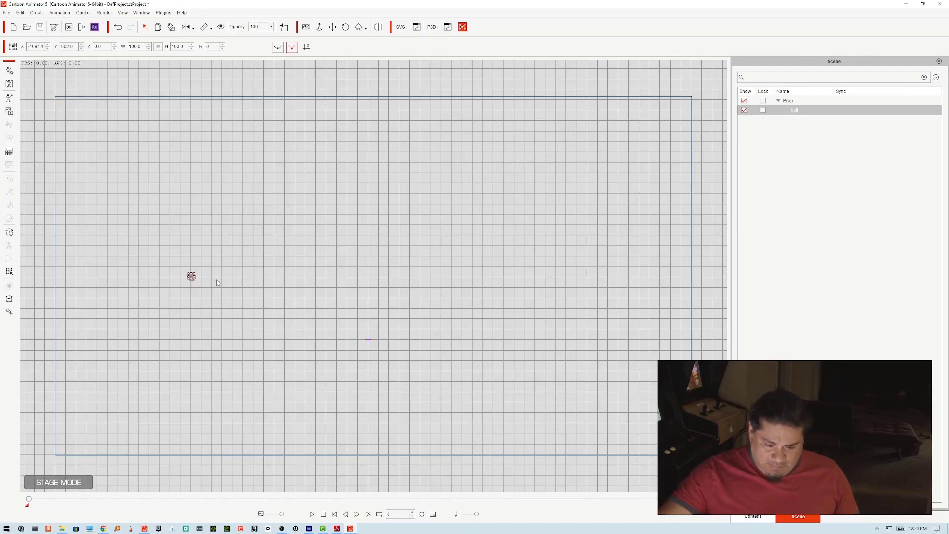
key("9")
key("9")
key("9")
key("9")
key("9")
key("9")
key("9")
key("9")
key("9")
key("9")
key("9")
key("9")
key("9")
key("9")
key("9")
key("9")
key("9")
key("9")
key("9")
key("9")
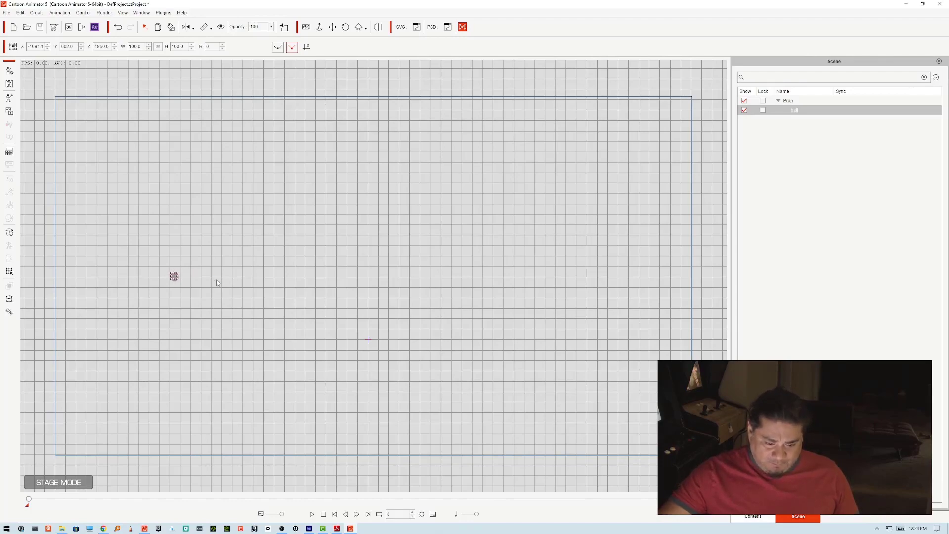
left_click(203, 274)
left_click(163, 277)
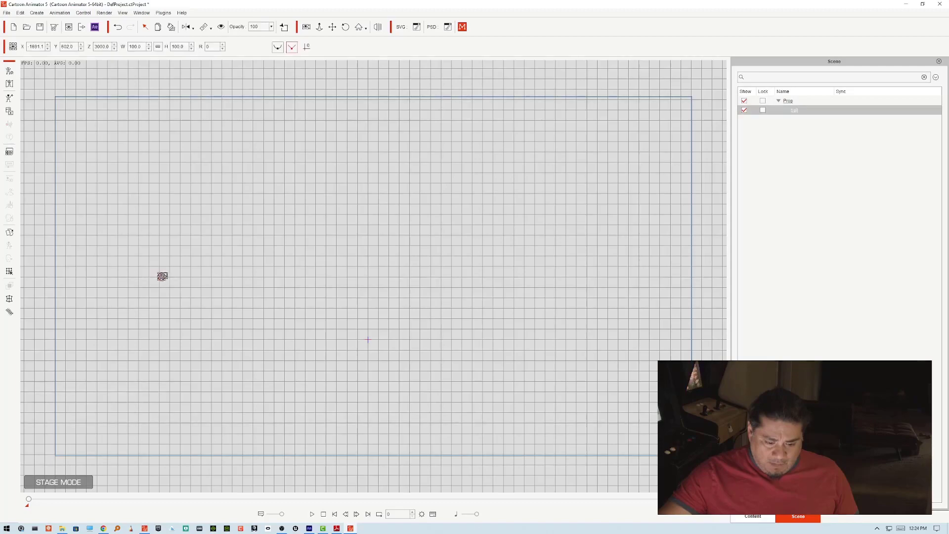
left_click(166, 275)
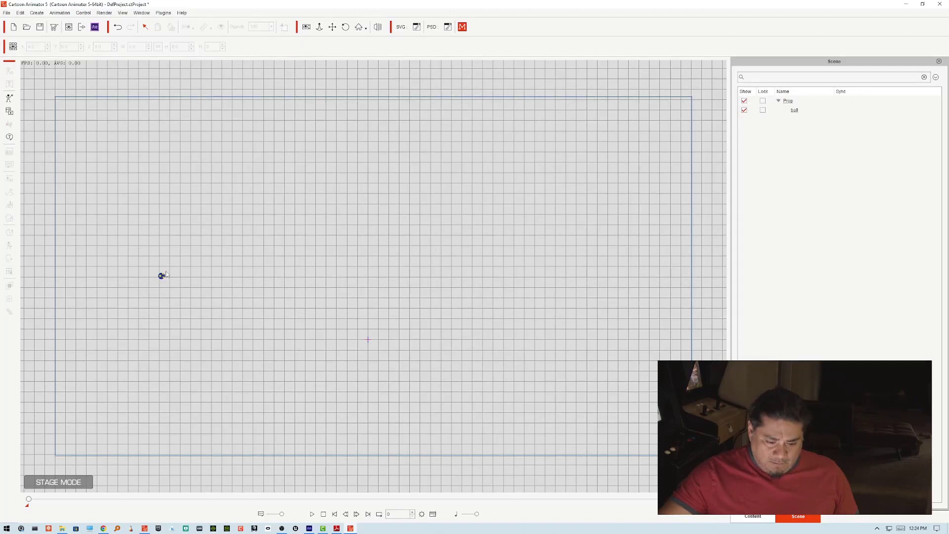
left_click(161, 276)
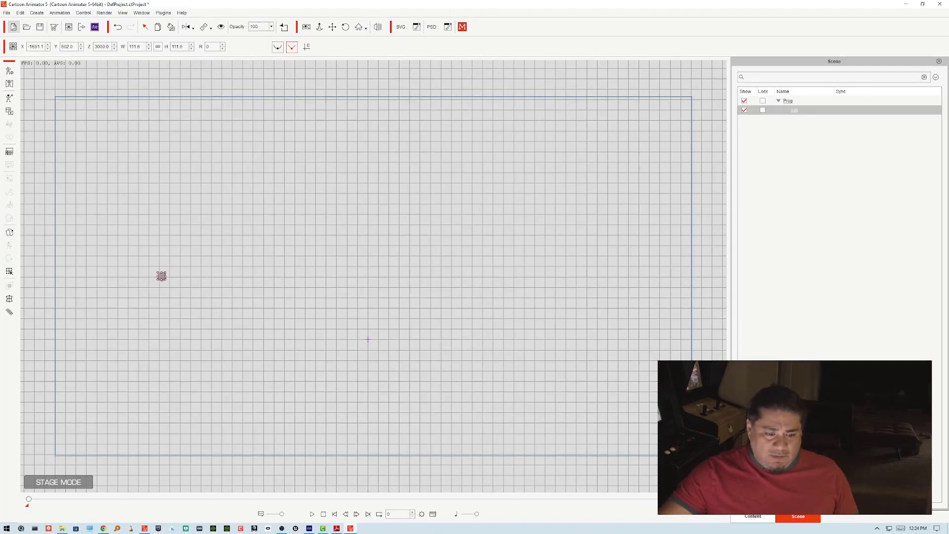
- Start a new project without saving the current one
left_click(13, 27)
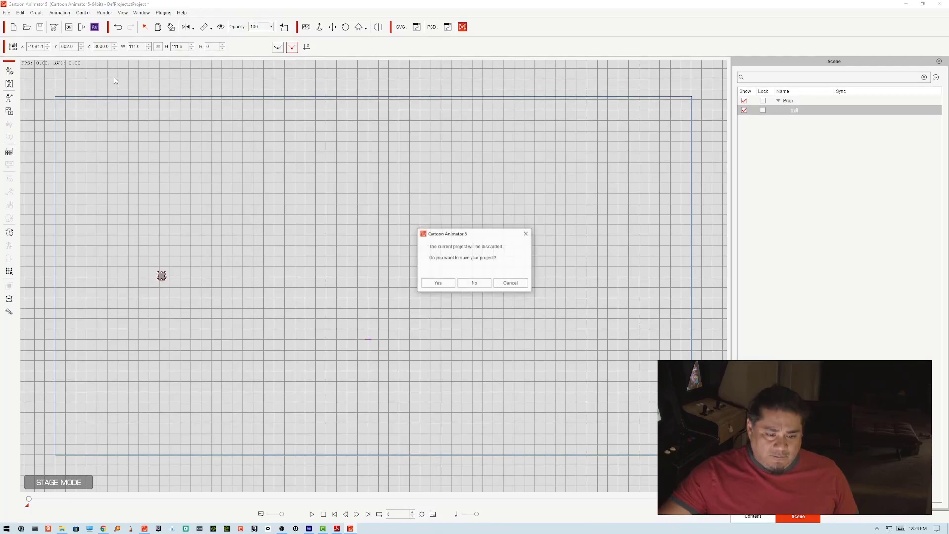
left_click(475, 284)
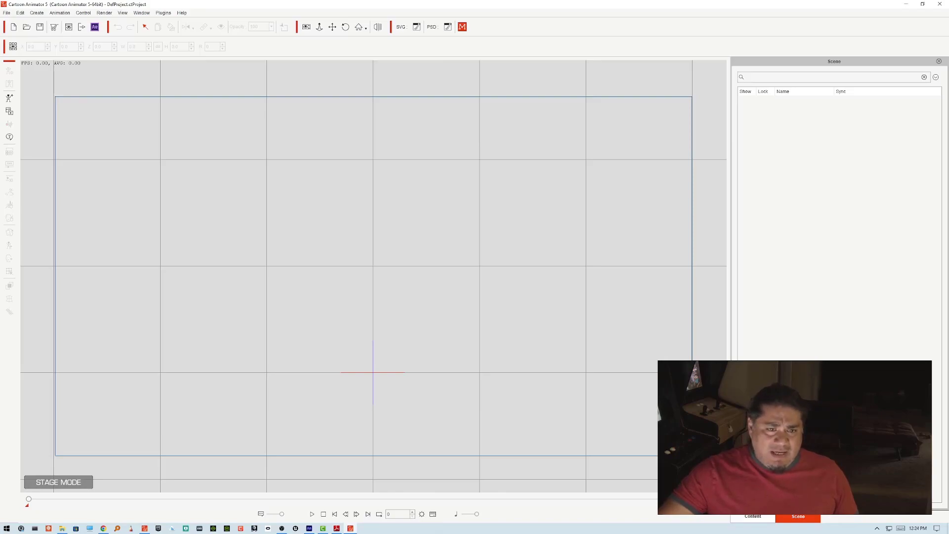
- Import the bitmap ball as a rigged prop on the left side of the stage and leave the composer
left_click_drag(123, 181, 162, 270)
left_click(450, 227)
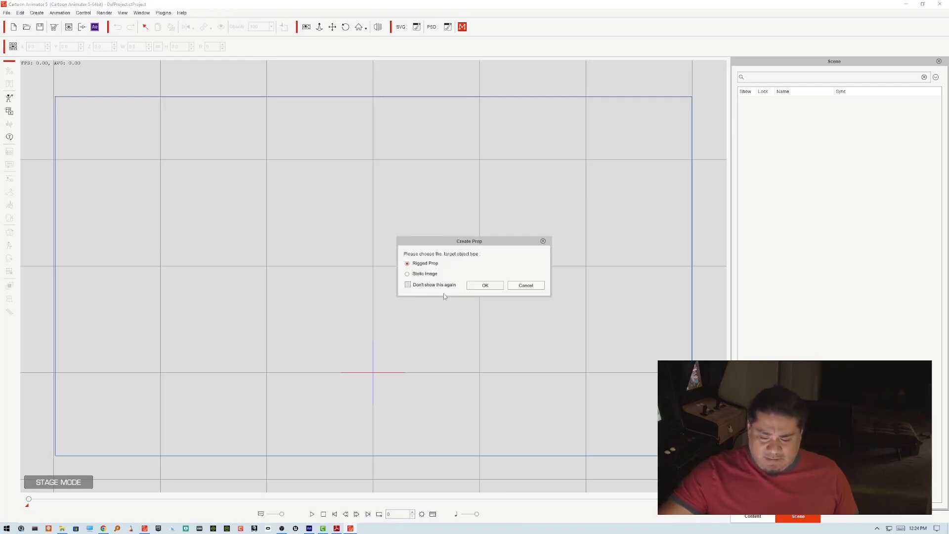
left_click(479, 285)
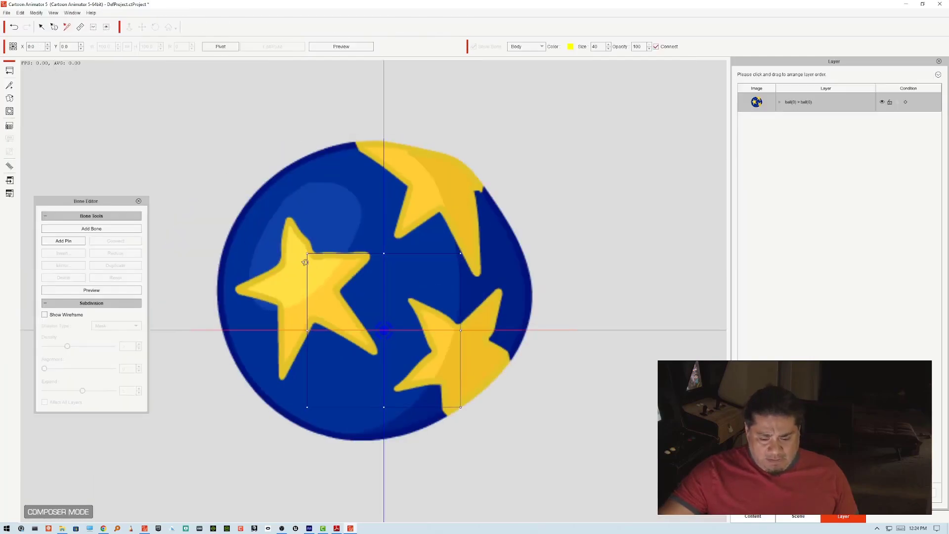
left_click(9, 71)
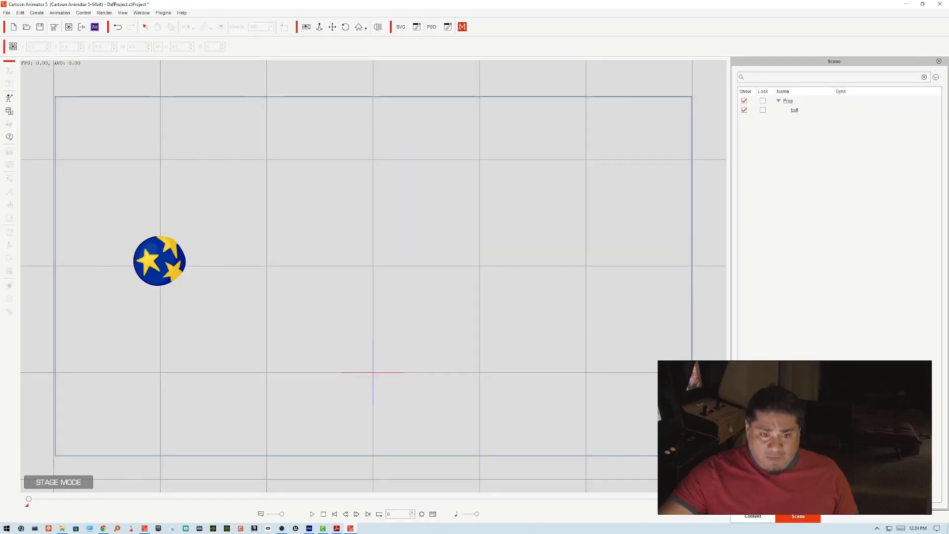
- Import the second, vector ball file as a prop and place it beside the first ball
left_click_drag(276, 132, 292, 264)
left_click(484, 251)
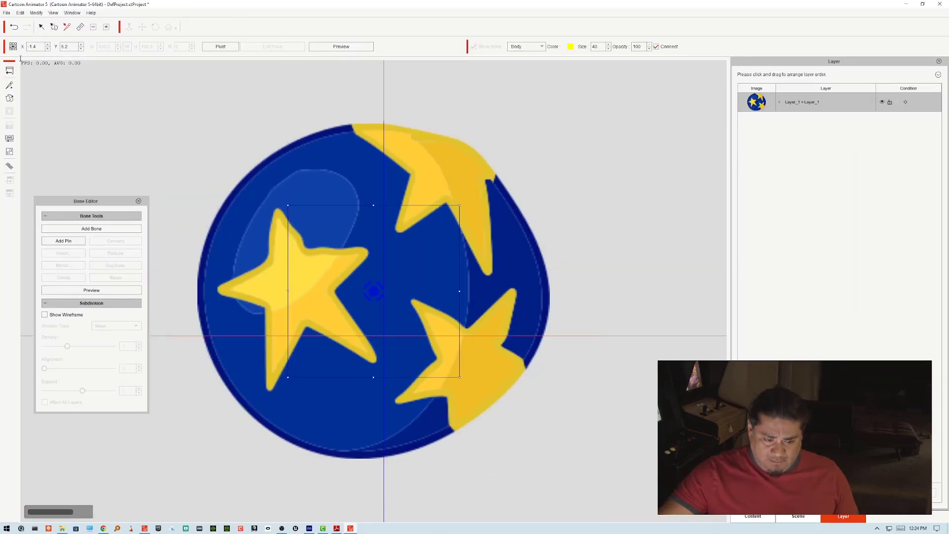
left_click(10, 71)
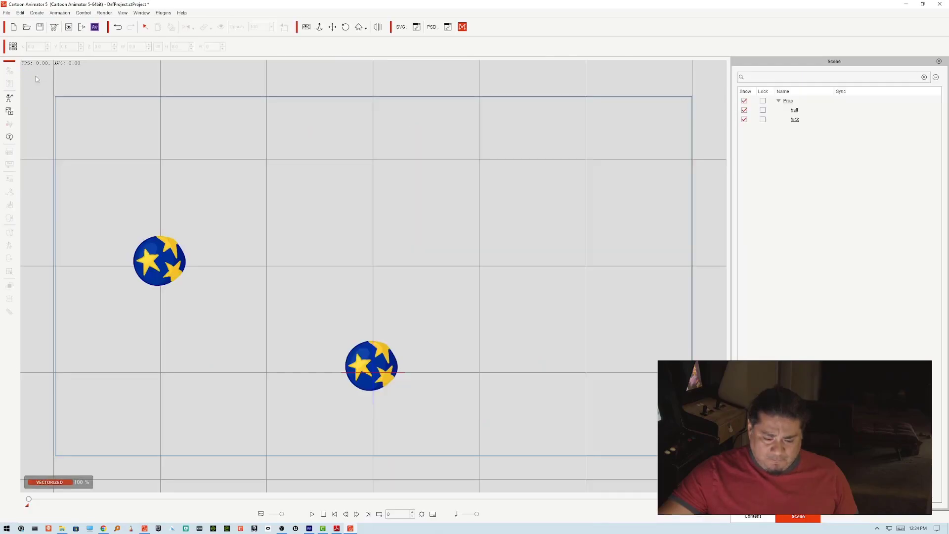
left_click_drag(385, 358, 284, 253)
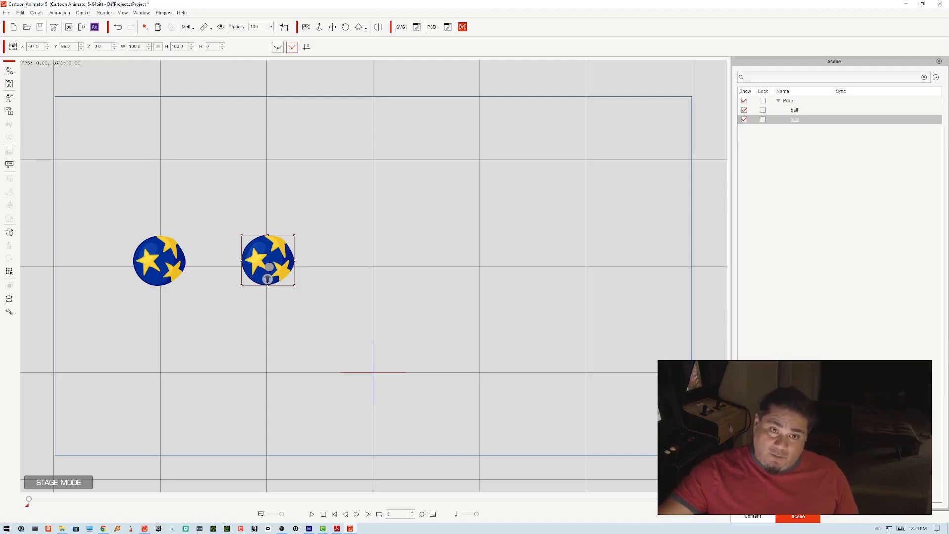
- Import the SWF ball as a rigged prop beside the second ball, accepting its unsupported tags, and return to the stage
left_click_drag(948, 198, 372, 264)
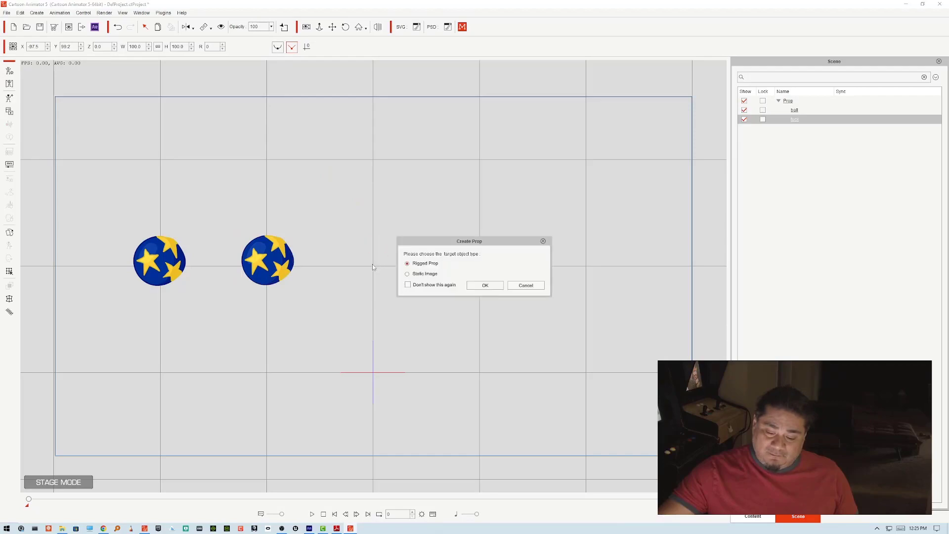
left_click(496, 290)
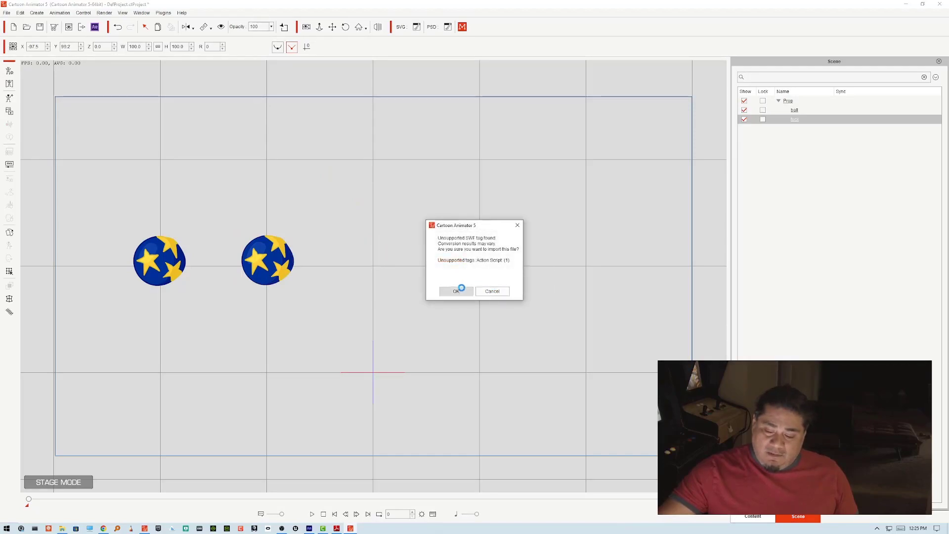
left_click(460, 289)
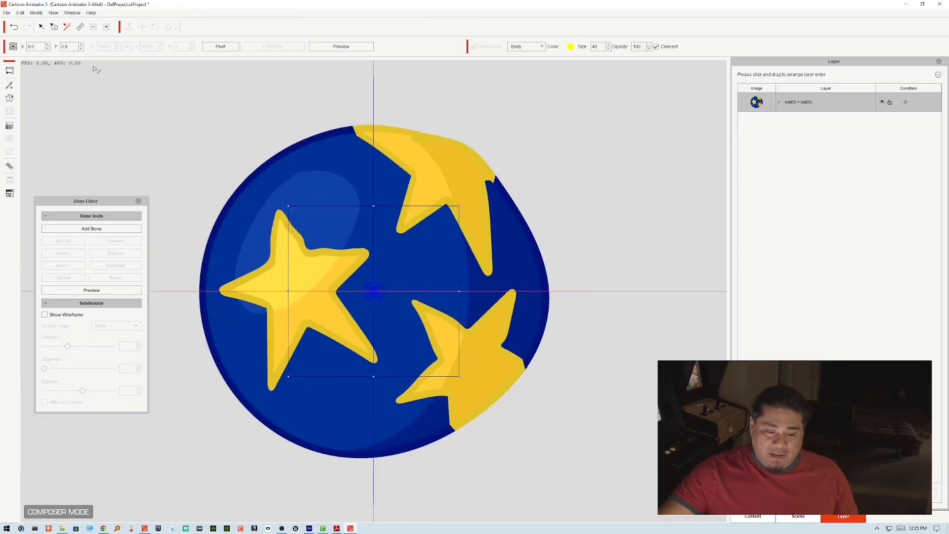
left_click(8, 71)
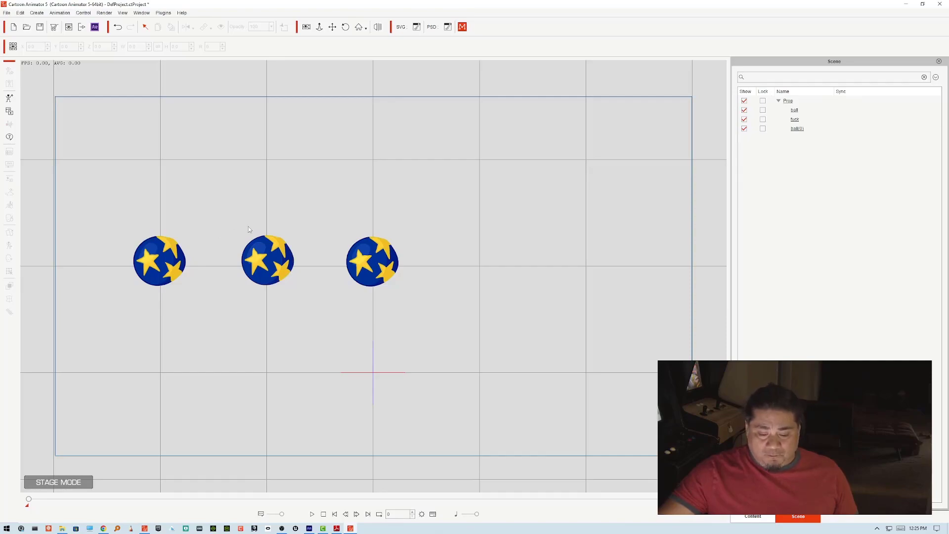
- Move the three balls close together into an even horizontal row
left_click_drag(159, 267, 207, 268)
left_click(278, 269)
left_click_drag(278, 258, 272, 257)
left_click_drag(384, 257, 328, 258)
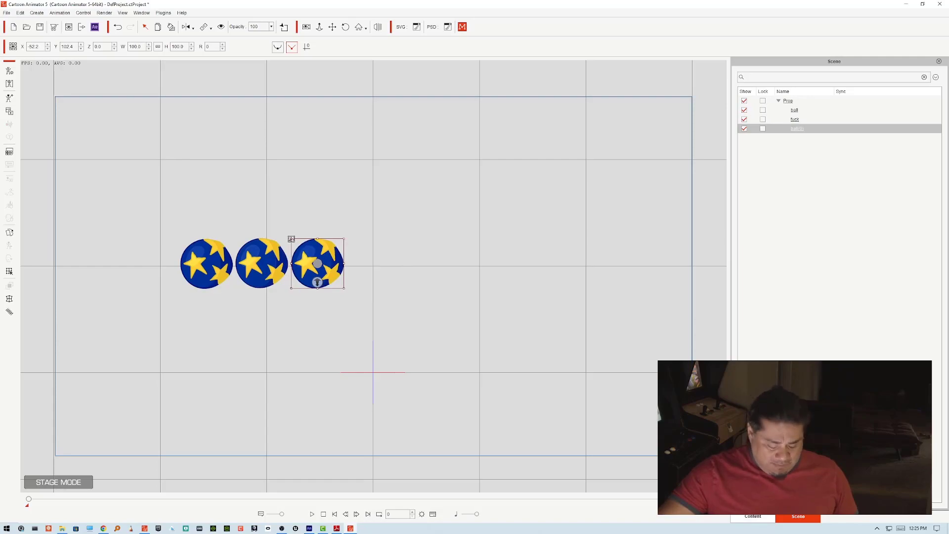
- Select all three balls, scale them together to about 418.5 and center them across the stage
left_click(257, 262, "ctrl")
left_click(226, 260, "ctrl")
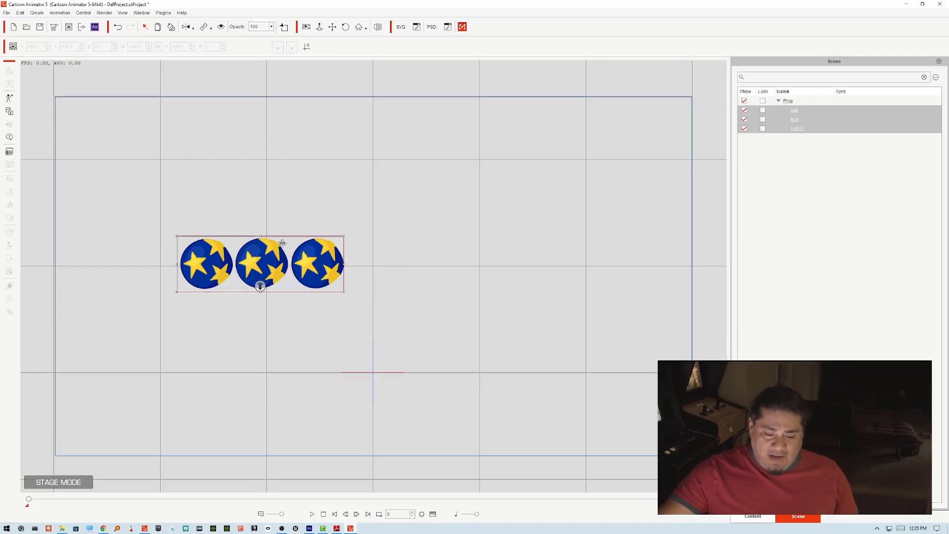
left_click_drag(347, 236, 587, 58)
left_click_drag(252, 307, 359, 314)
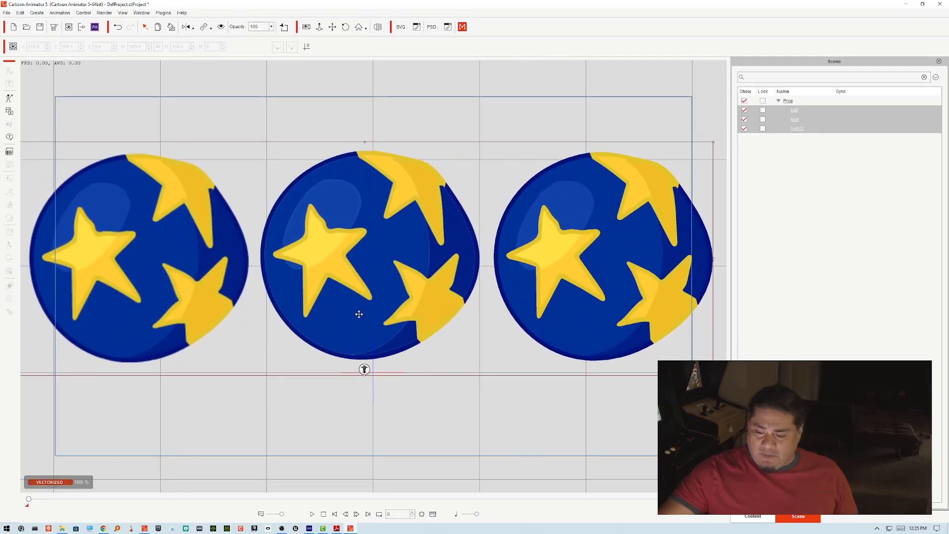
left_click(379, 425)
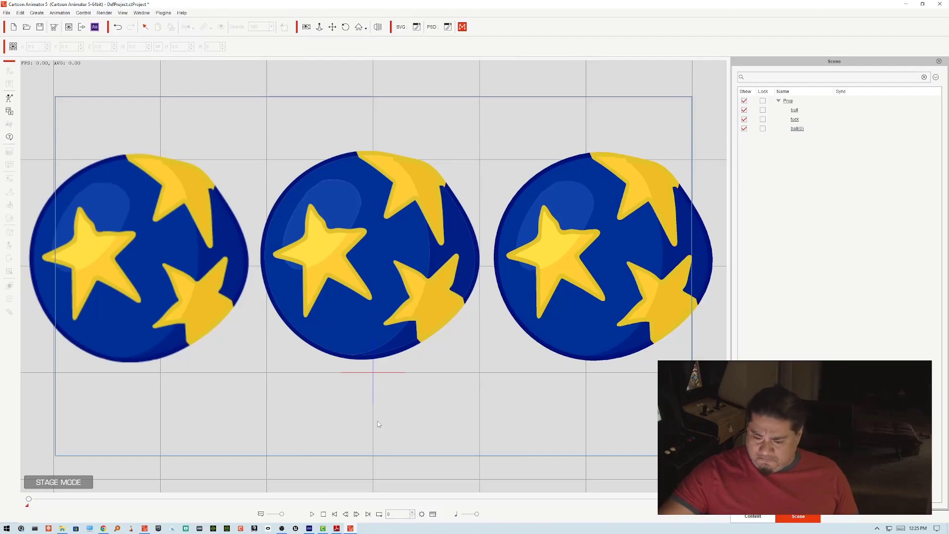
- Select each of the three enlarged balls in turn to compare their image quality
left_click(164, 218)
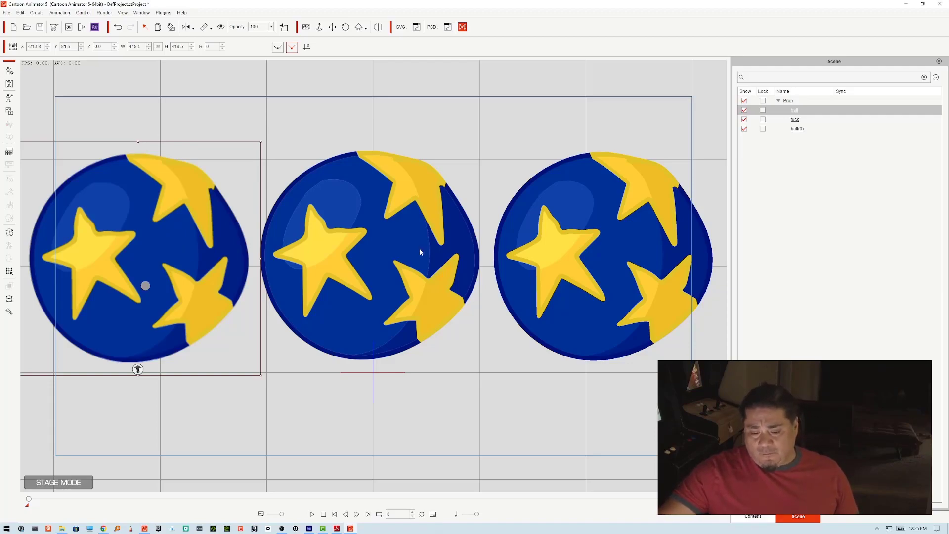
left_click(392, 243)
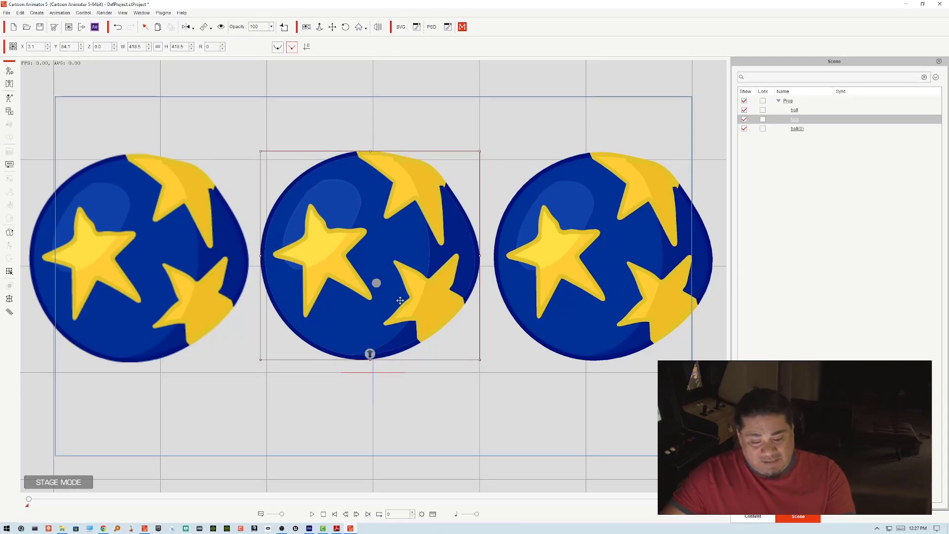
left_click(628, 295)
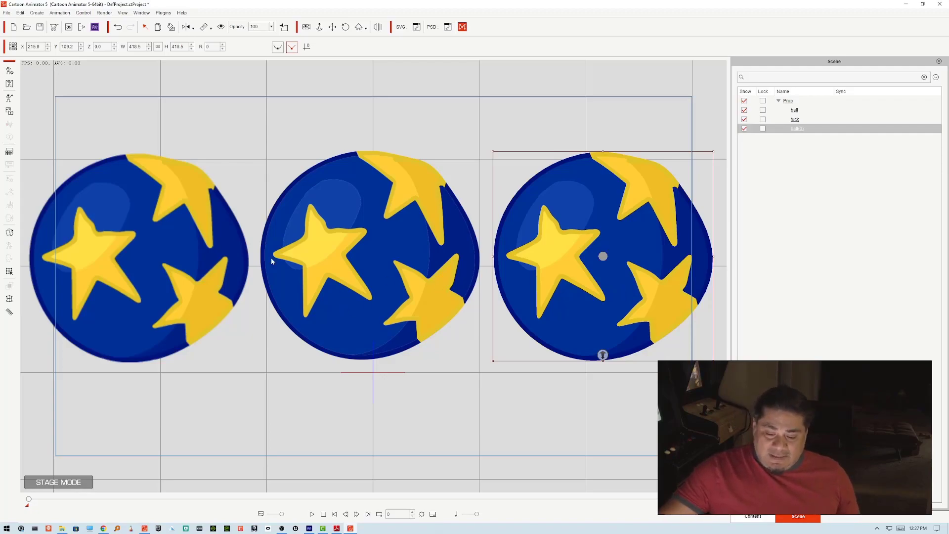
- Move the first and third balls inward so that both overlap the middle ball
left_click(158, 297)
left_click_drag(159, 297, 303, 305)
left_click_drag(611, 285, 441, 304)
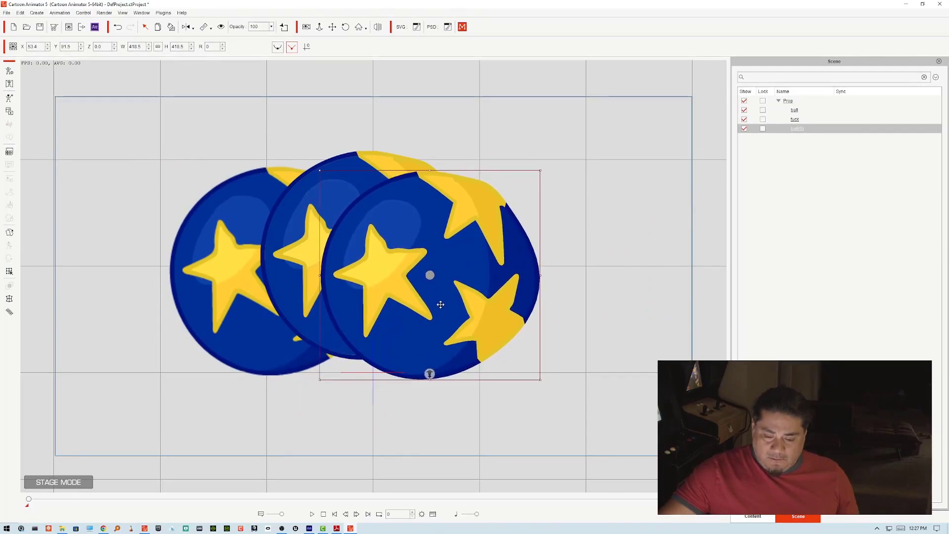
- Examine the overlapping balls up close, comparing the edge sharpness of their stars and outlines
left_click(316, 140)
left_click(321, 26)
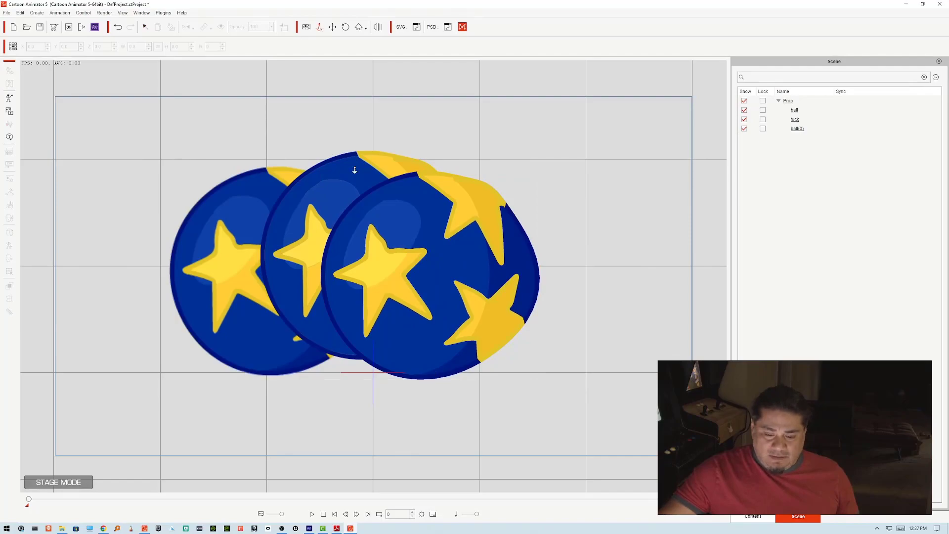
left_click_drag(339, 420, 325, 39)
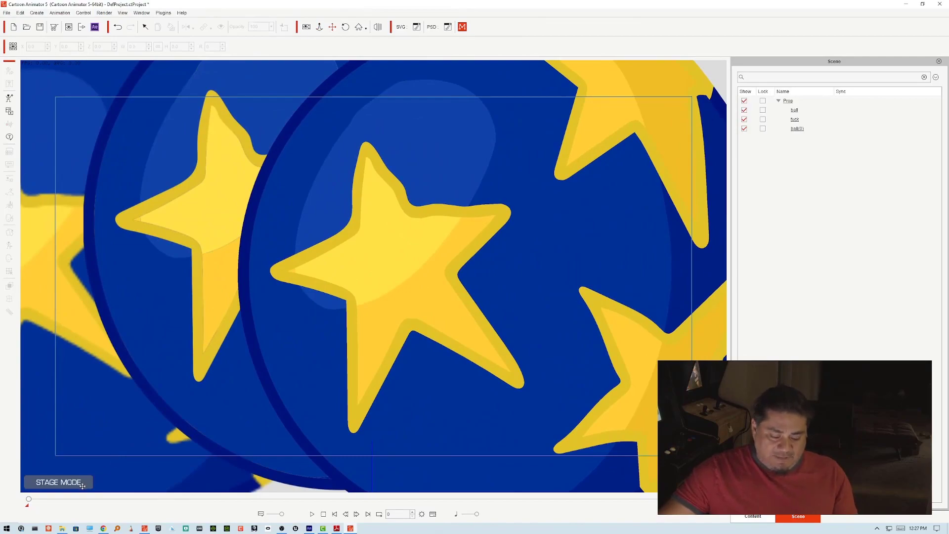
left_click_drag(241, 220, 432, 250)
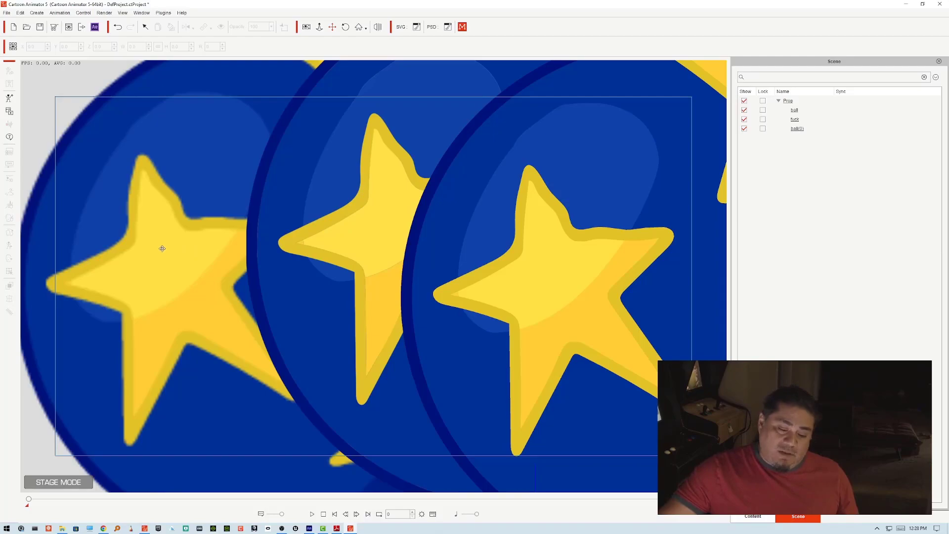
left_click_drag(180, 248, 149, 244)
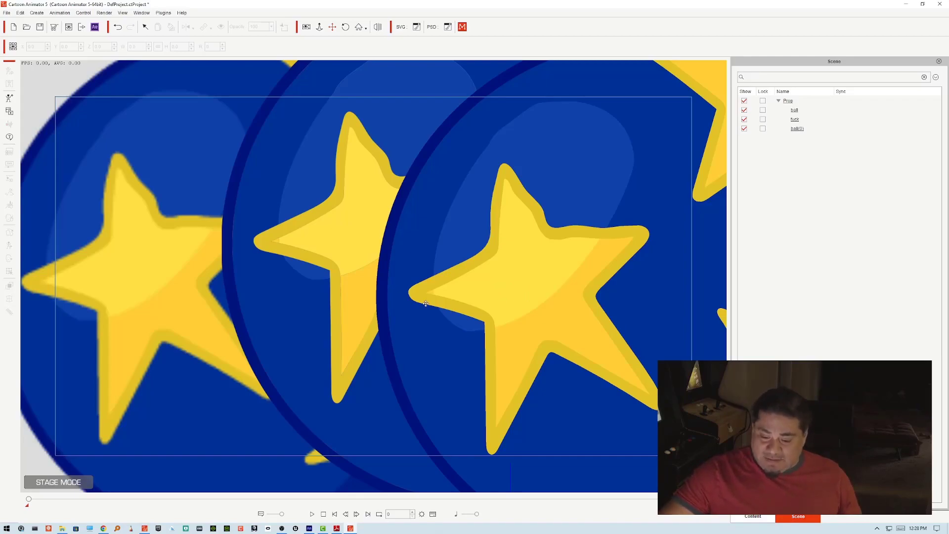
- Inspect the star's edges on the middle ball at extreme magnification, checking the seams between its colors
scroll(425, 303, "up", 3)
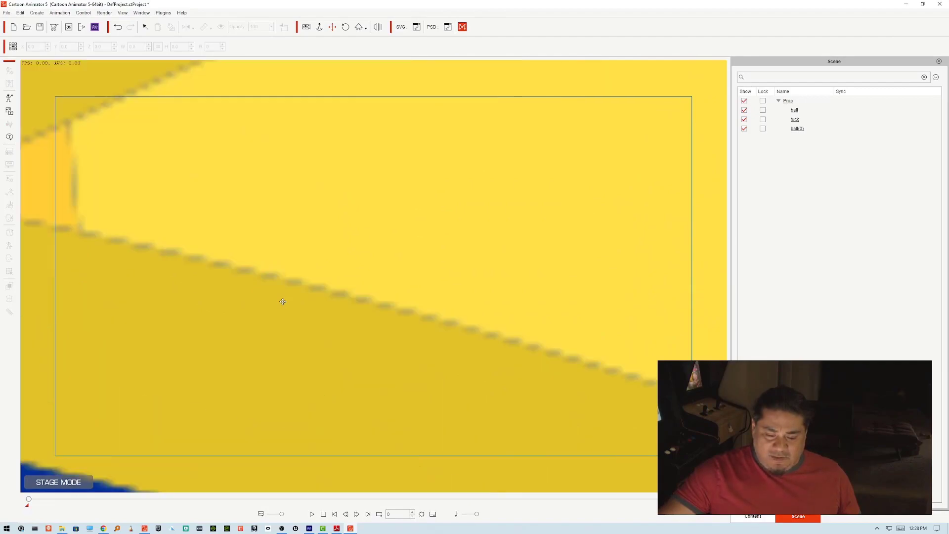
left_click_drag(283, 302, 349, 259)
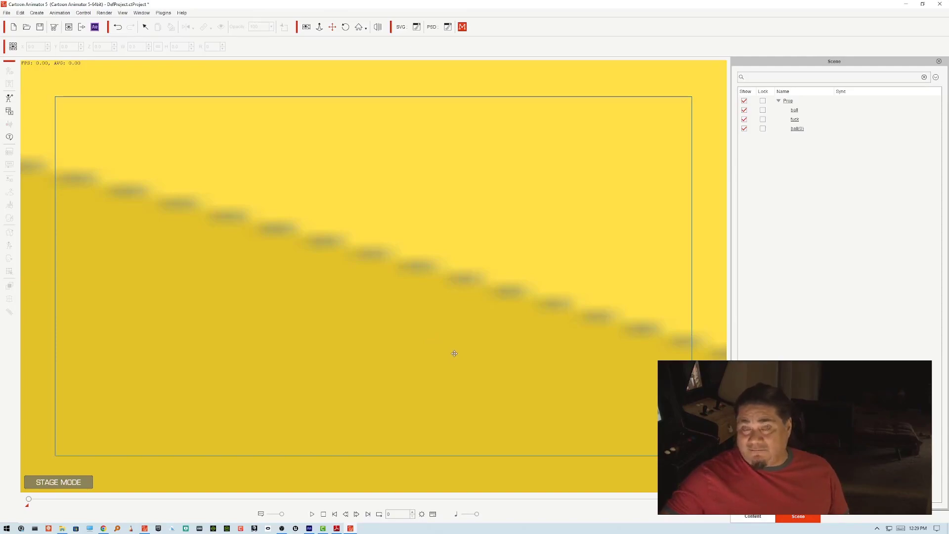
scroll(384, 348, "down", 3)
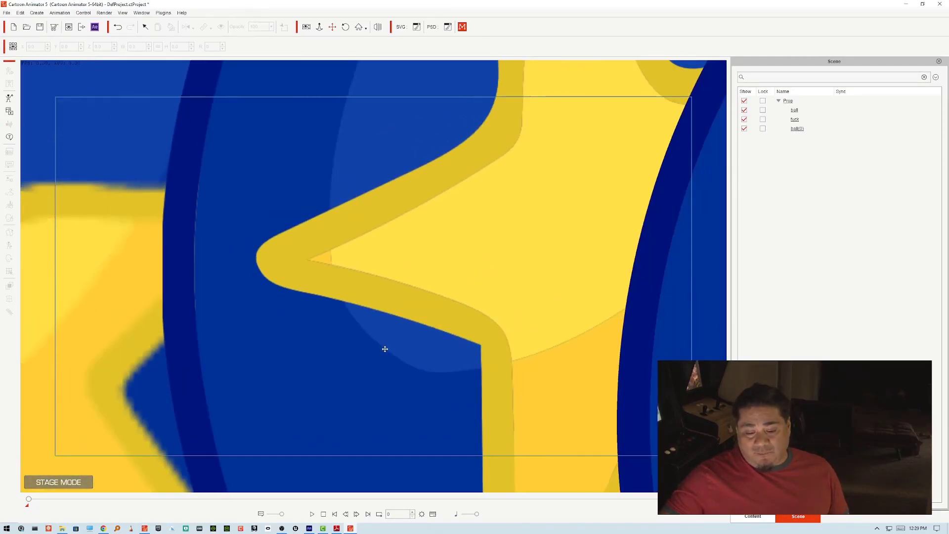
- Inspect the third ball's star outline at extreme magnification, checking how smooth its edges and color boundaries stay
scroll(385, 349, "down", 2)
scroll(276, 324, "up", 3)
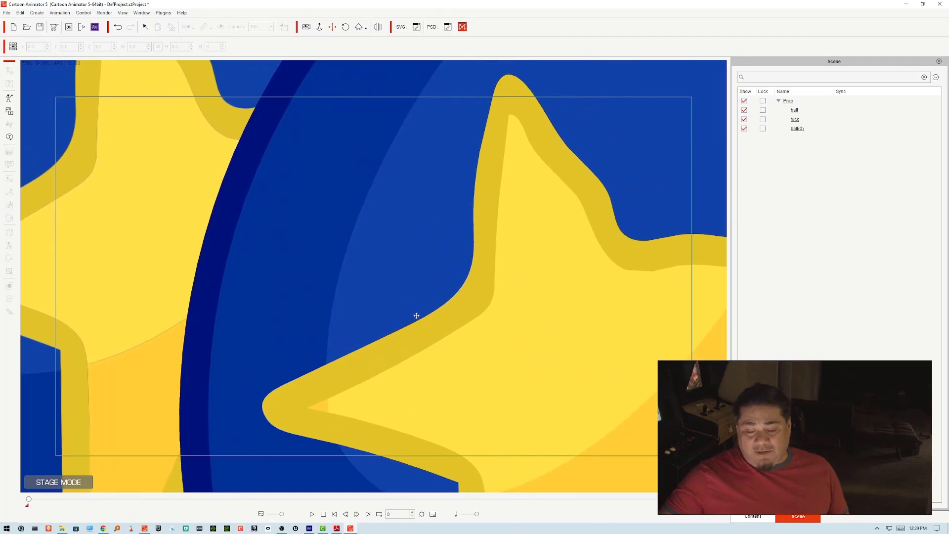
scroll(434, 324, "down", 1)
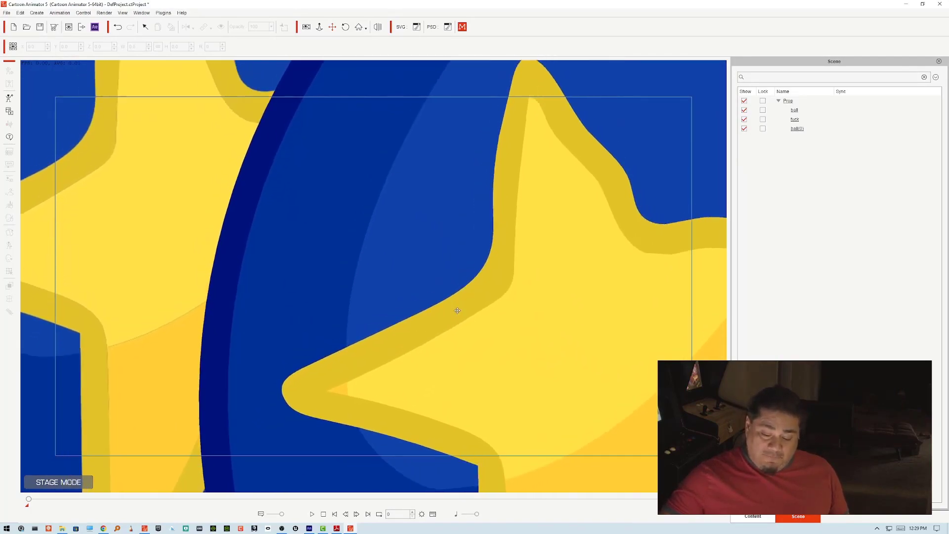
scroll(456, 301, "up", 2)
scroll(447, 332, "up", 3)
scroll(534, 324, "up", 4)
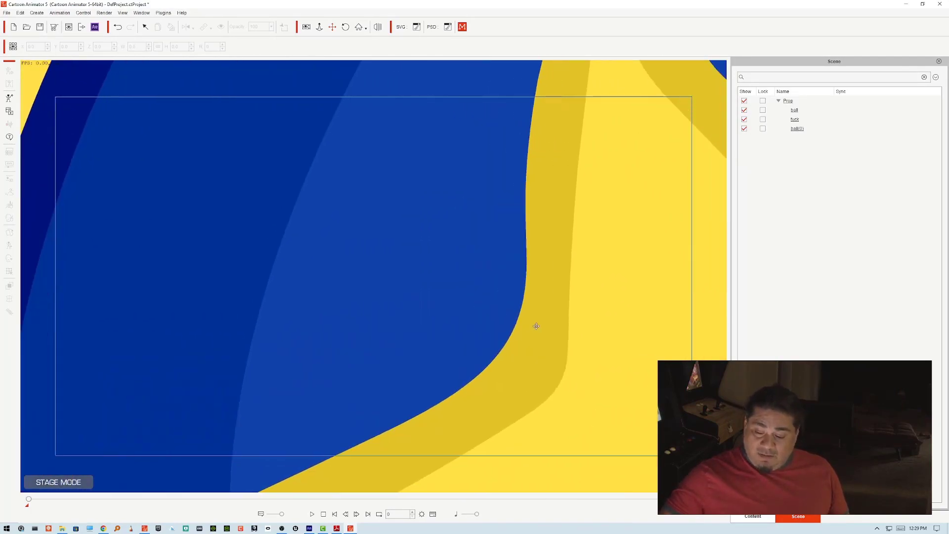
scroll(542, 323, "up", 1)
scroll(423, 286, "down", 1)
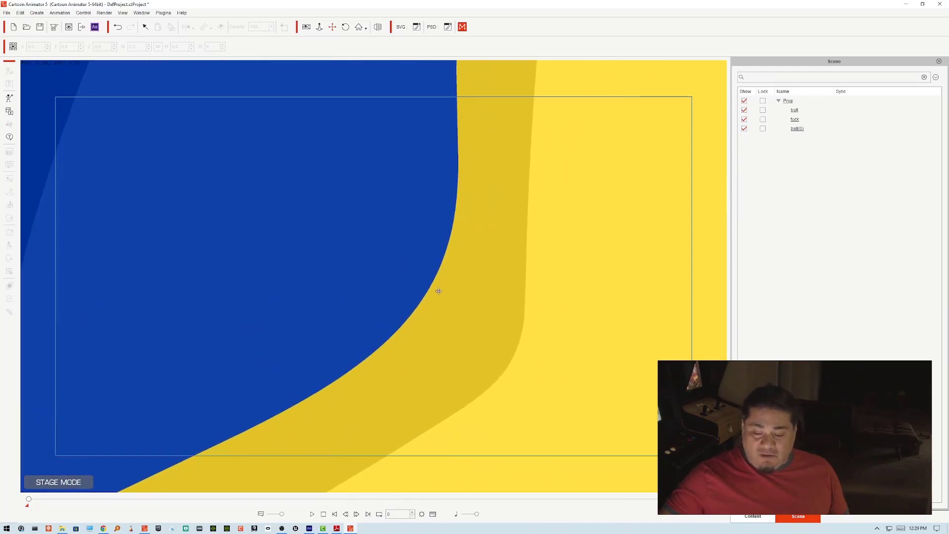
scroll(446, 293, "up", 2)
scroll(478, 302, "up", 2)
scroll(454, 296, "up", 2)
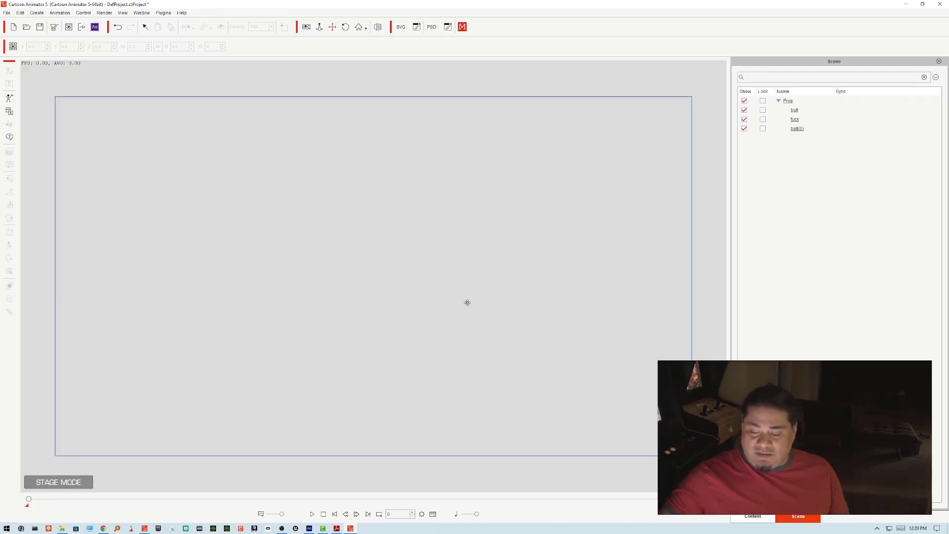
left_click_drag(558, 325, 336, 301)
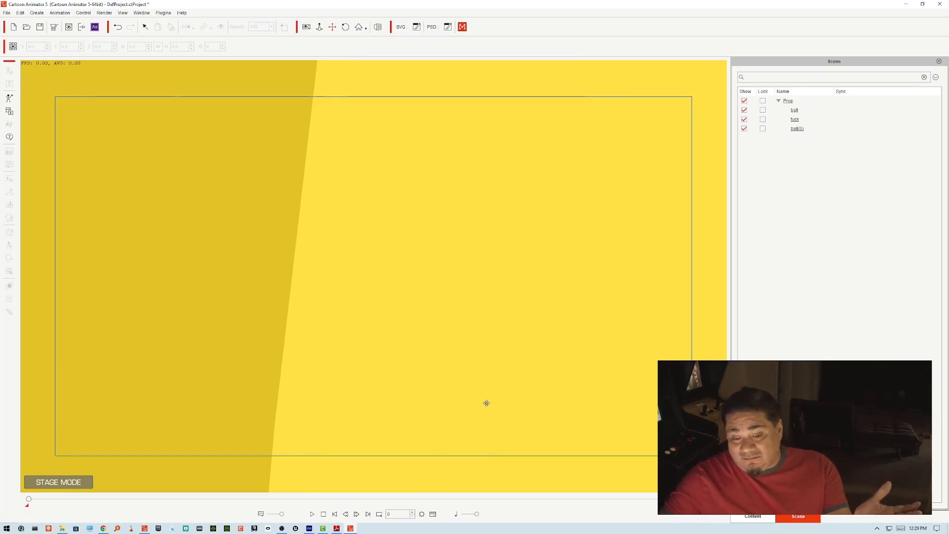
- Compare the three overlapping balls again and examine the inner corner of the middle ball's star outline up close
scroll(445, 372, "down", 5)
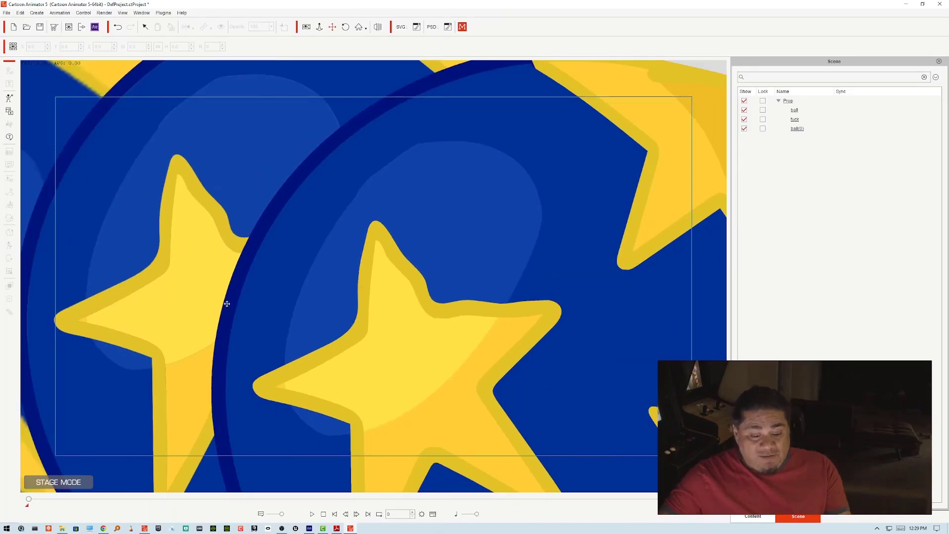
scroll(227, 307, "down", 3)
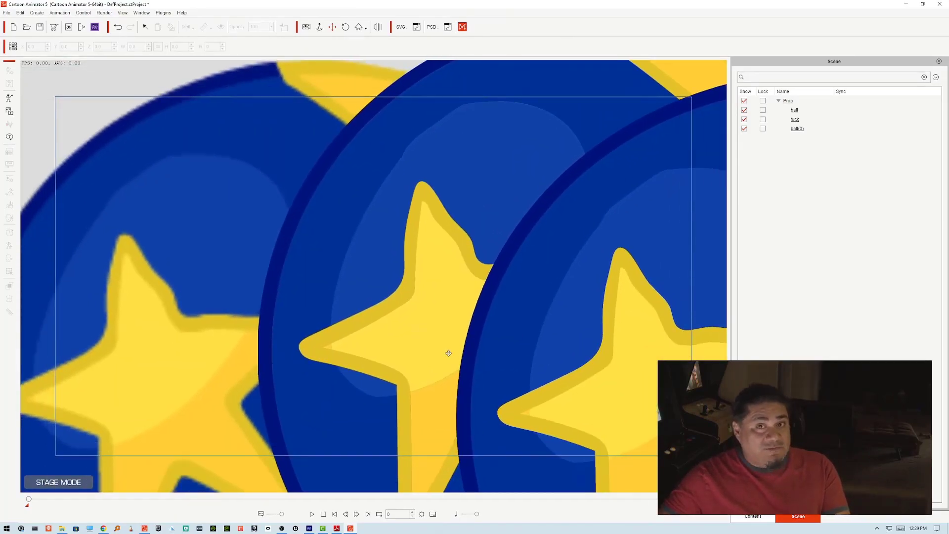
scroll(448, 353, "up", 6)
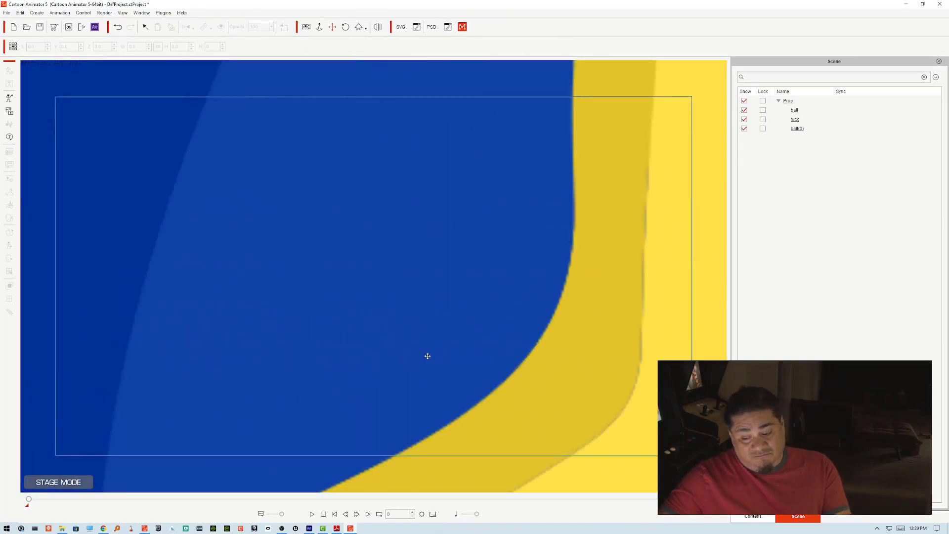
left_click_drag(559, 387, 420, 308)
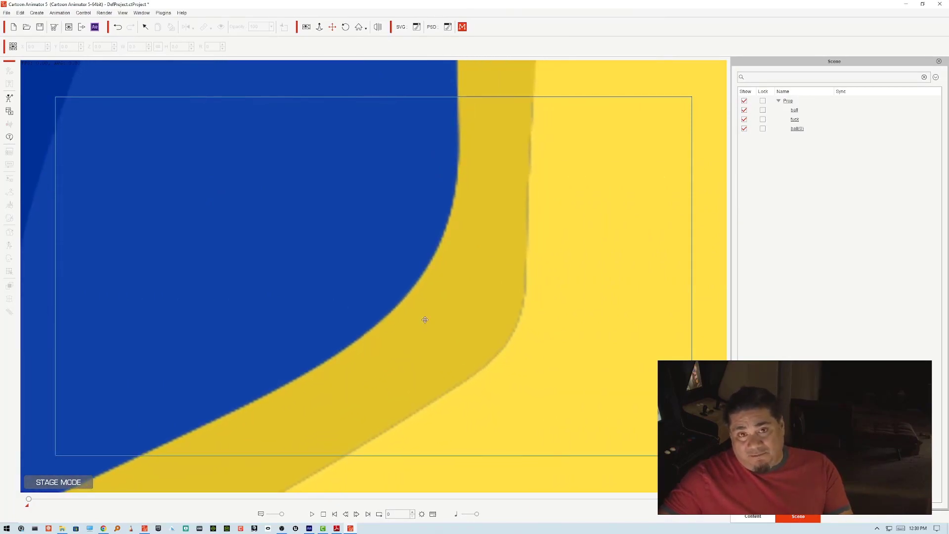